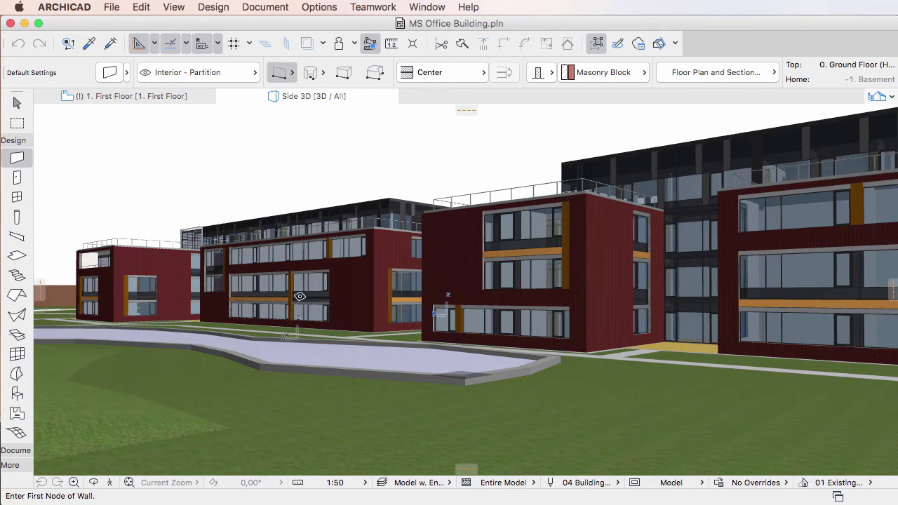
Open the wall default settings and scroll to the IFC Properties management entry.
click(109, 73)
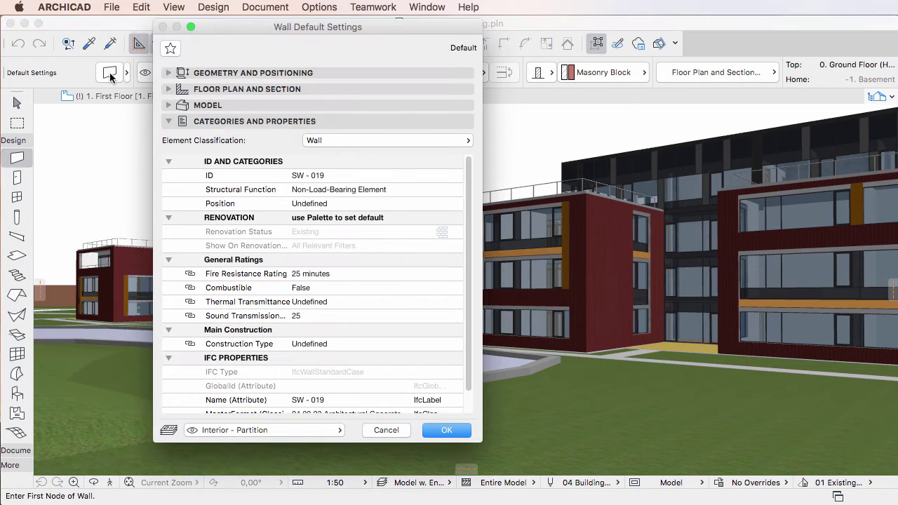
scroll(456, 274, down, 3)
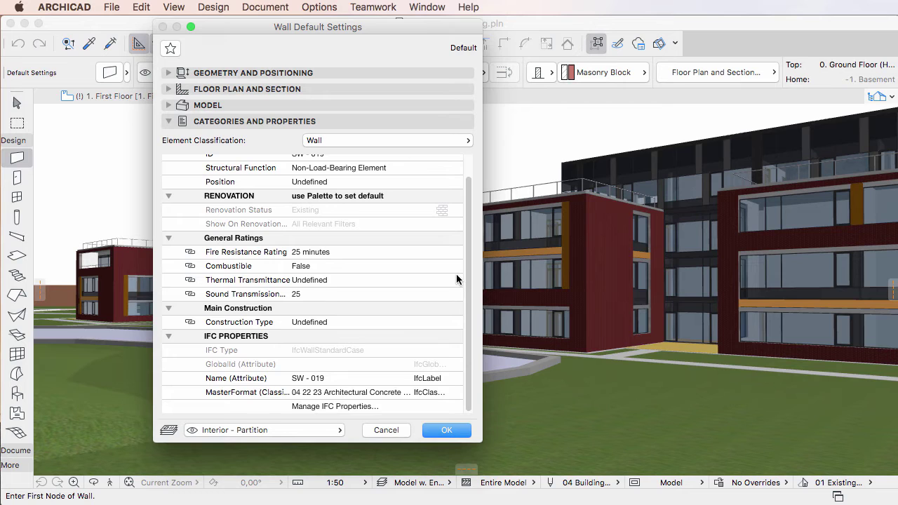
click(388, 408)
Open Manage IFC Properties and its Apply Predefined Rules dialog for MasterFormat.
click(411, 407)
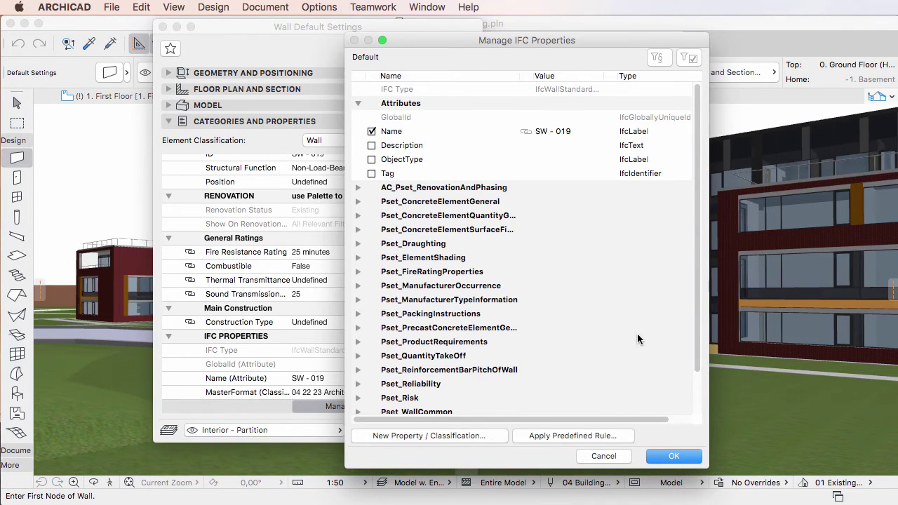
click(623, 436)
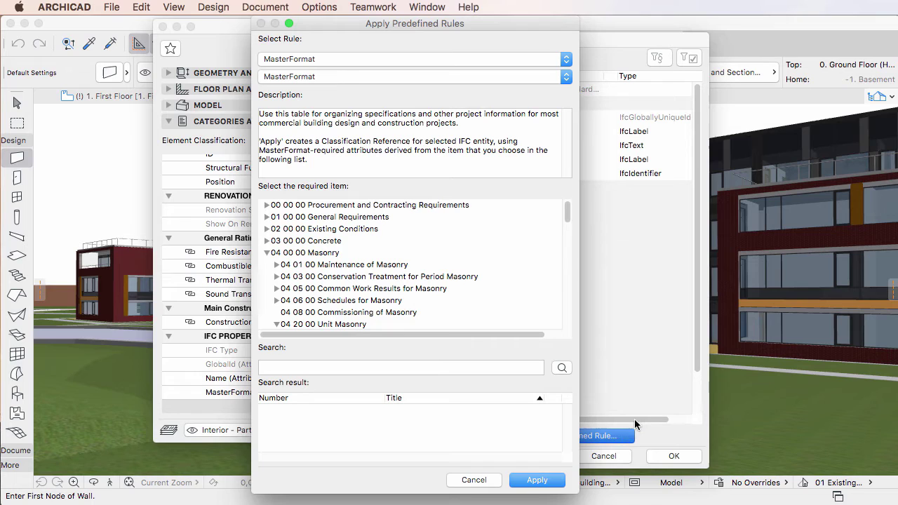
click(566, 60)
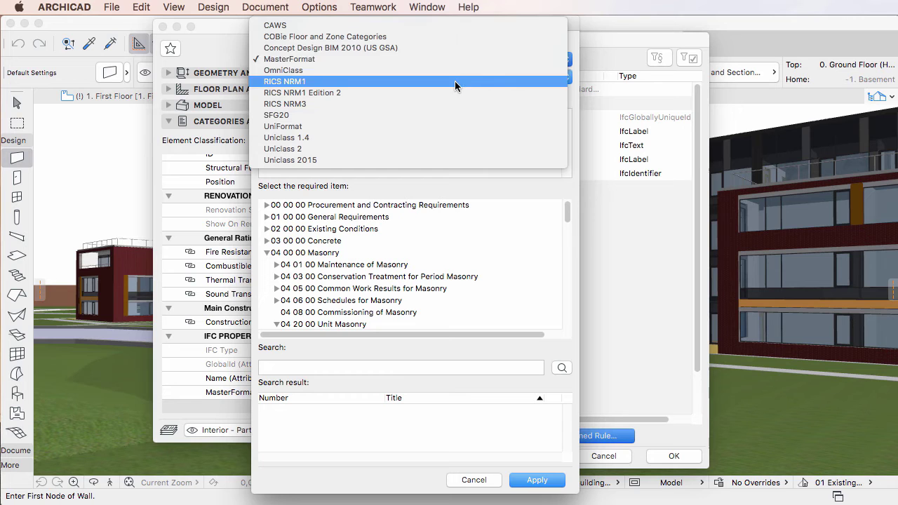
click(442, 59)
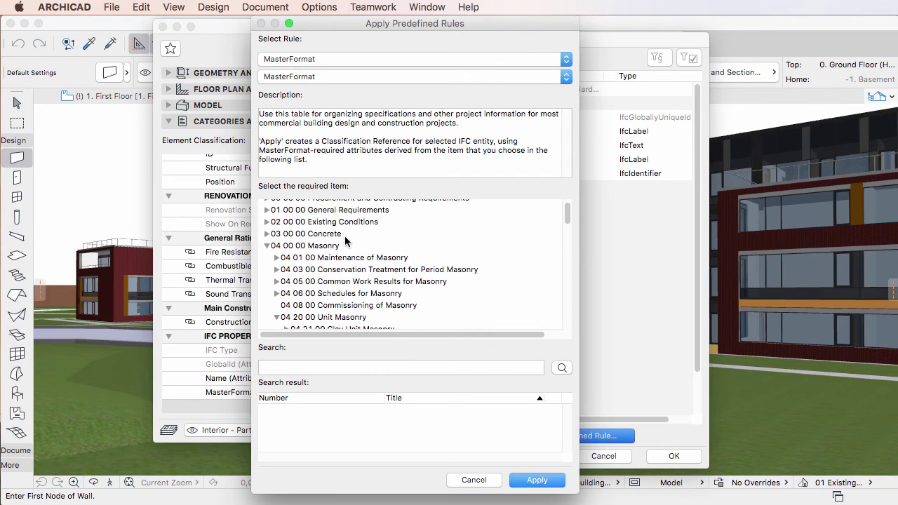
Apply MasterFormat 04 22 23 Architectural Concrete Unit Masonry to the wall defaults and open its reference details.
scroll(351, 242, down, 5)
scroll(372, 298, down, 3)
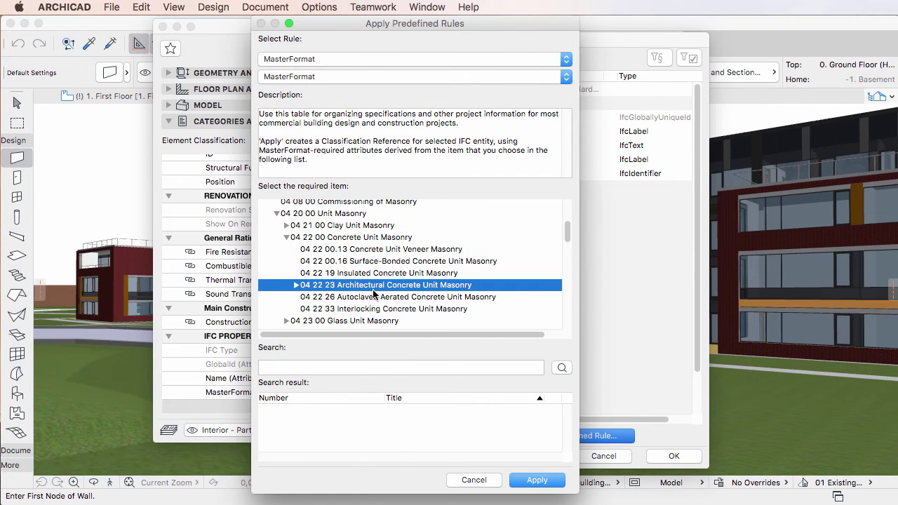
click(296, 286)
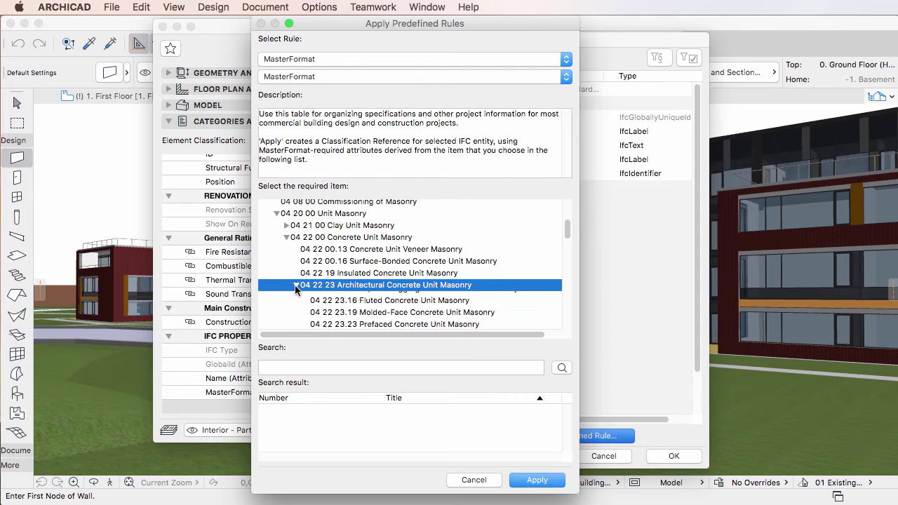
scroll(437, 302, down, 2)
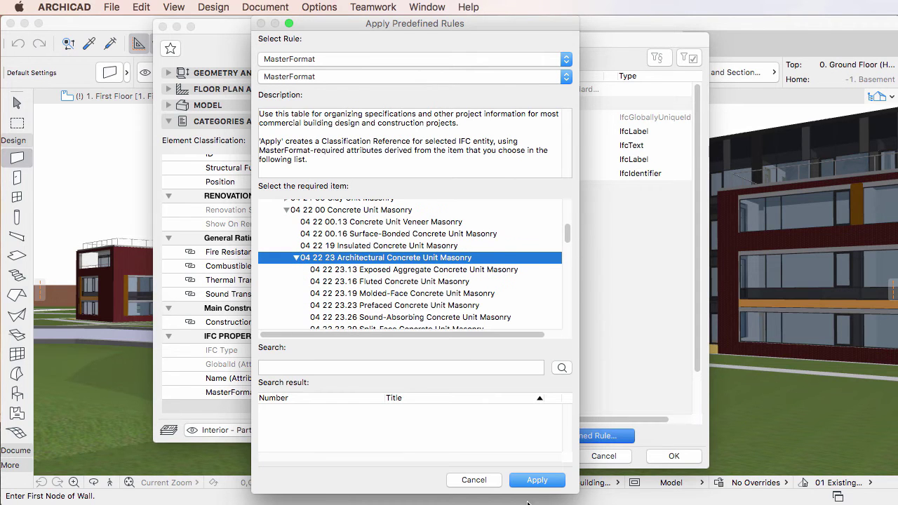
click(547, 482)
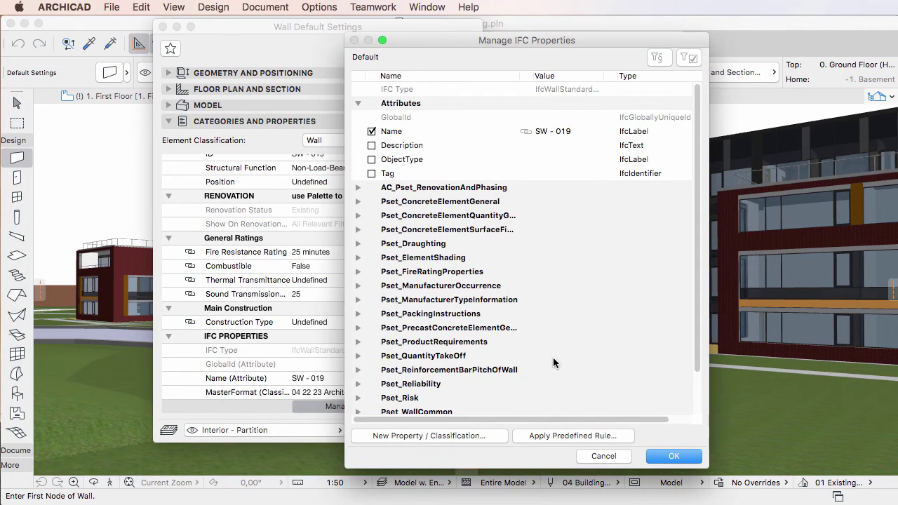
click(674, 456)
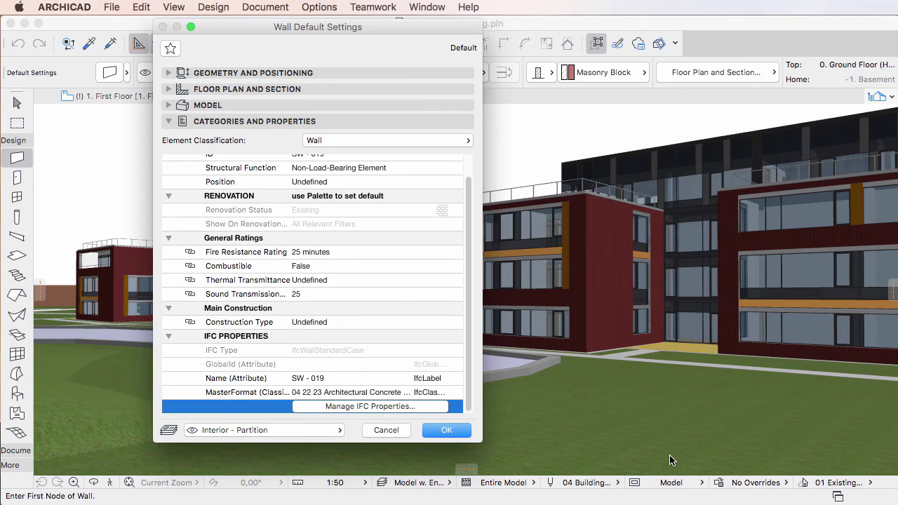
click(393, 395)
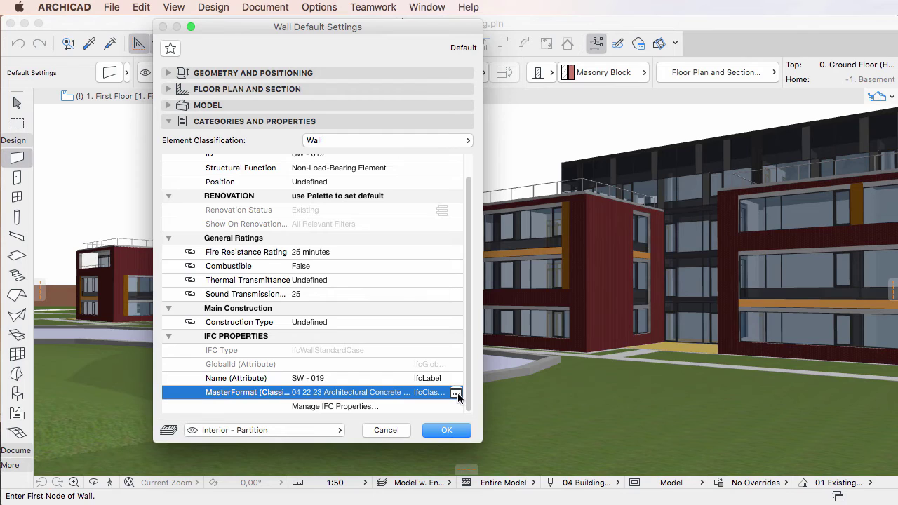
click(456, 393)
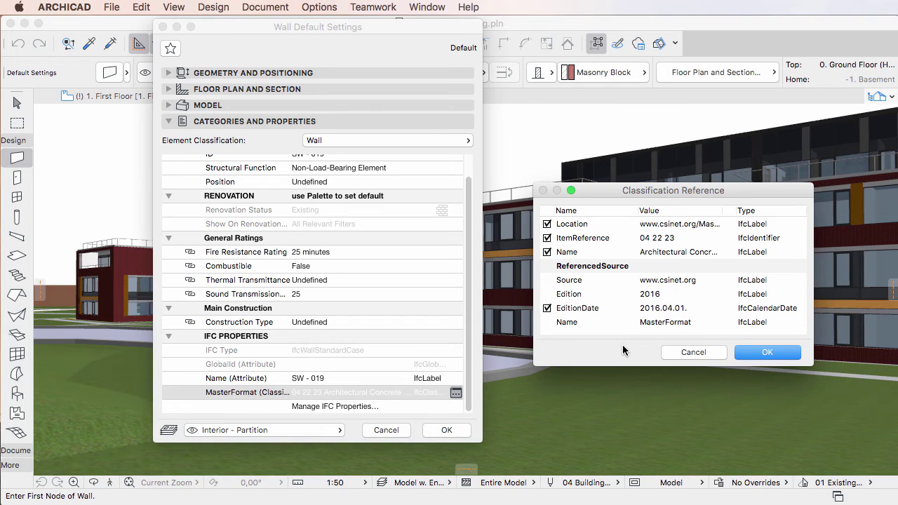
Review the 04 22 23 classification reference, checking the 2016 edition, and accept it.
click(612, 294)
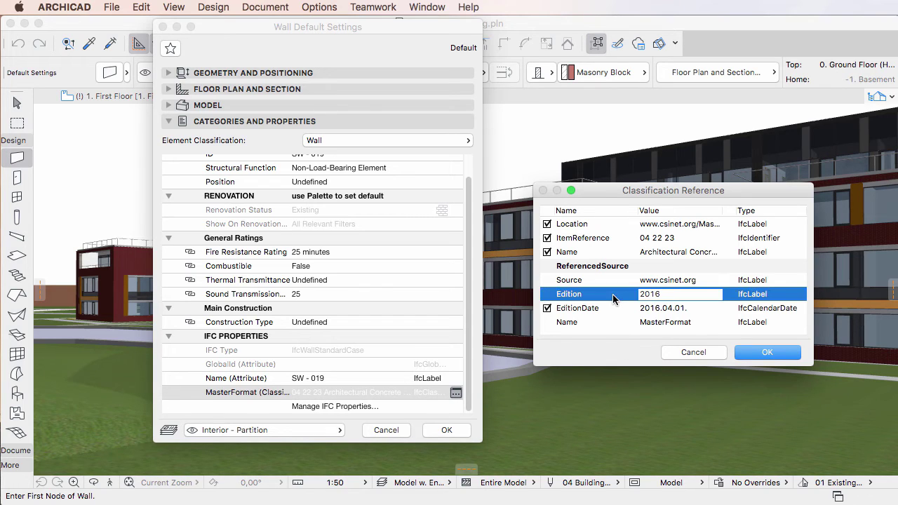
drag(680, 295, 635, 294)
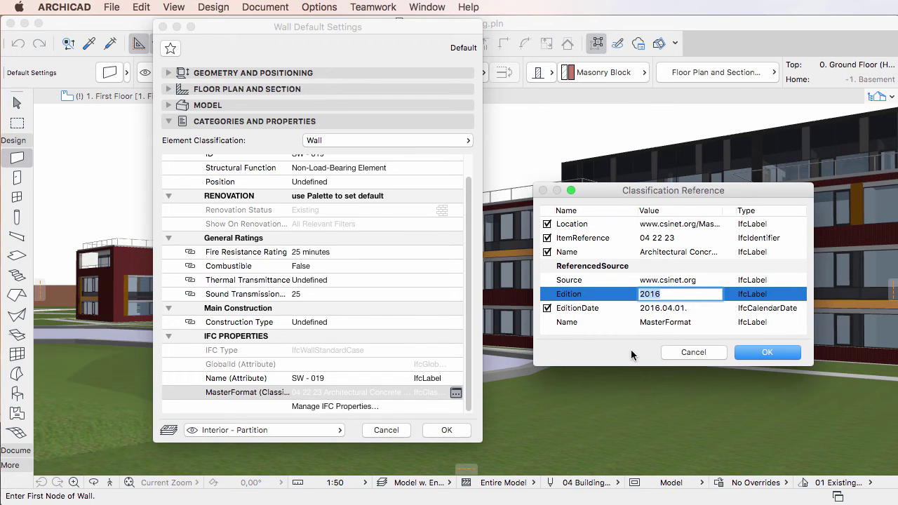
click(765, 352)
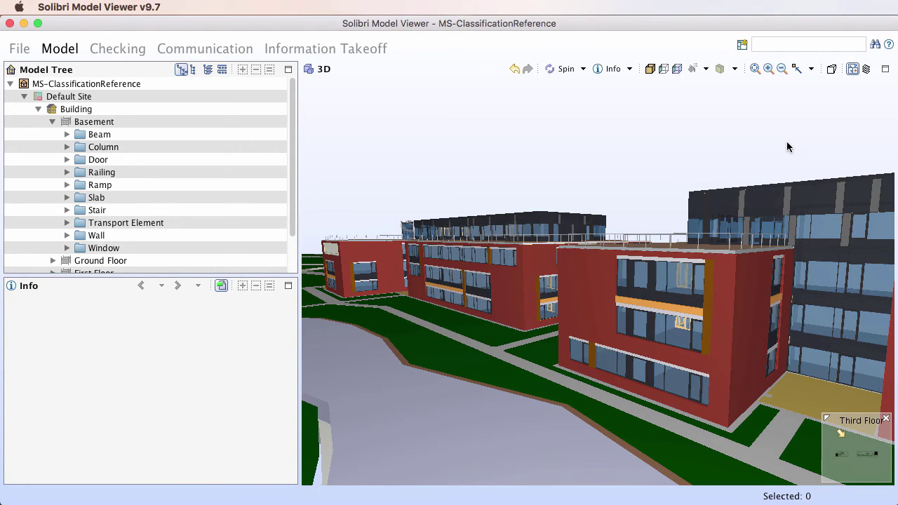
Select a wall and show its Classification info, confirming MasterFormat 04 22 23 from IFC.
click(753, 282)
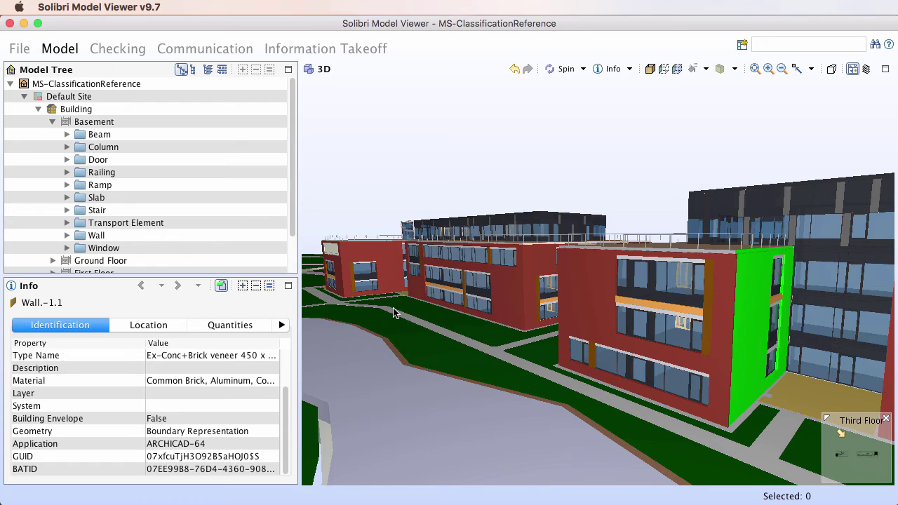
click(282, 327)
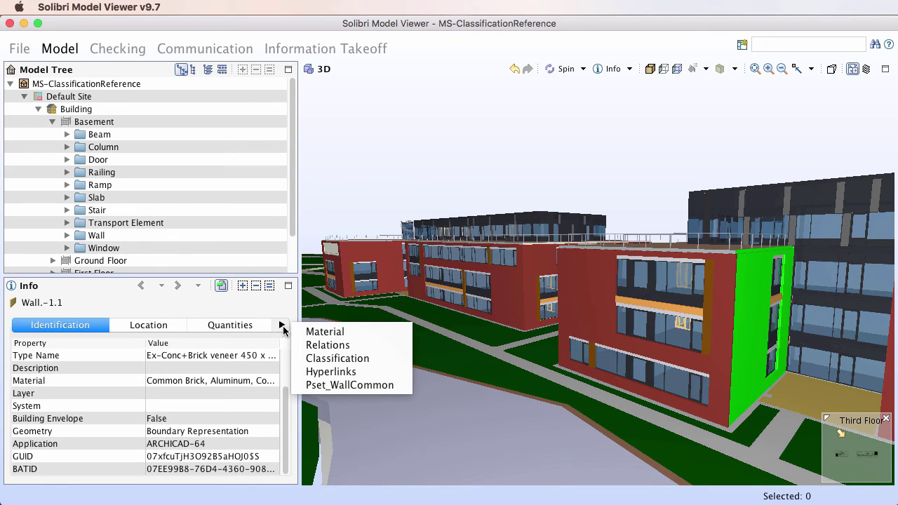
click(398, 362)
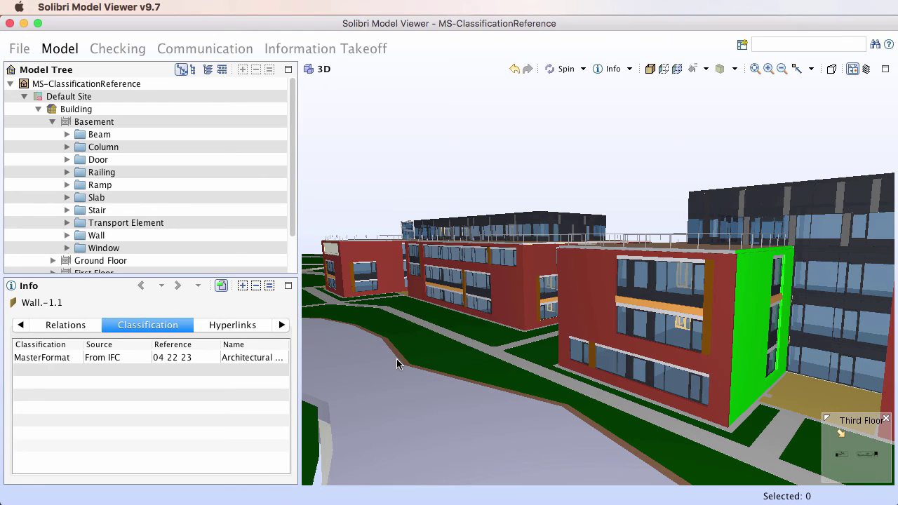
click(64, 364)
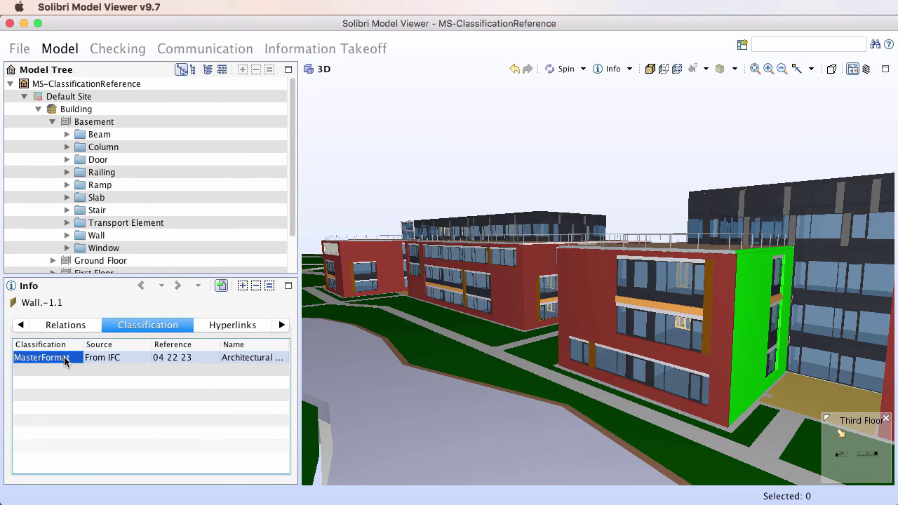
click(135, 360)
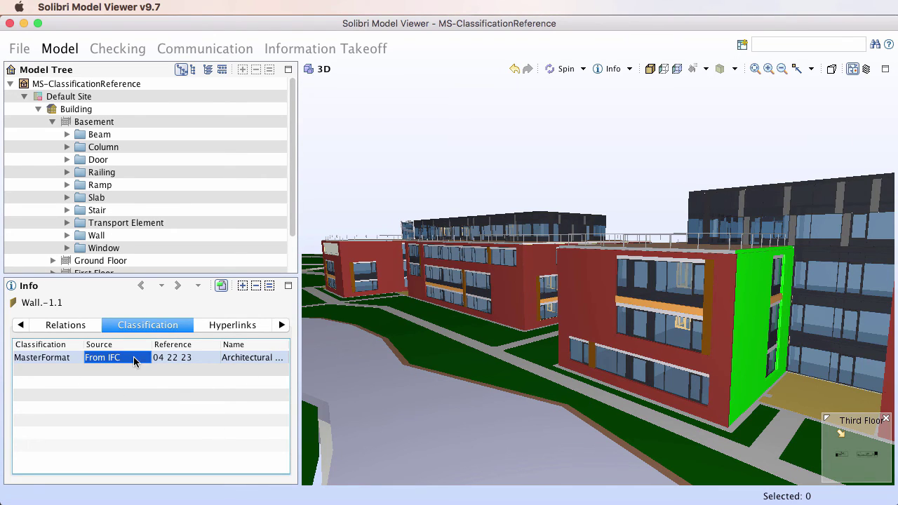
click(205, 356)
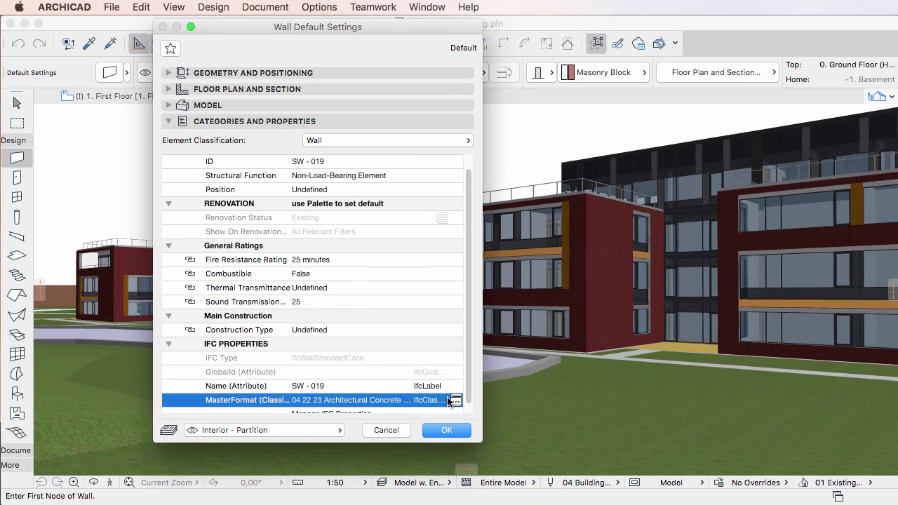
Reopen the predefined classification rules and browse the other classification systems.
scroll(370, 393, down, 1)
click(378, 407)
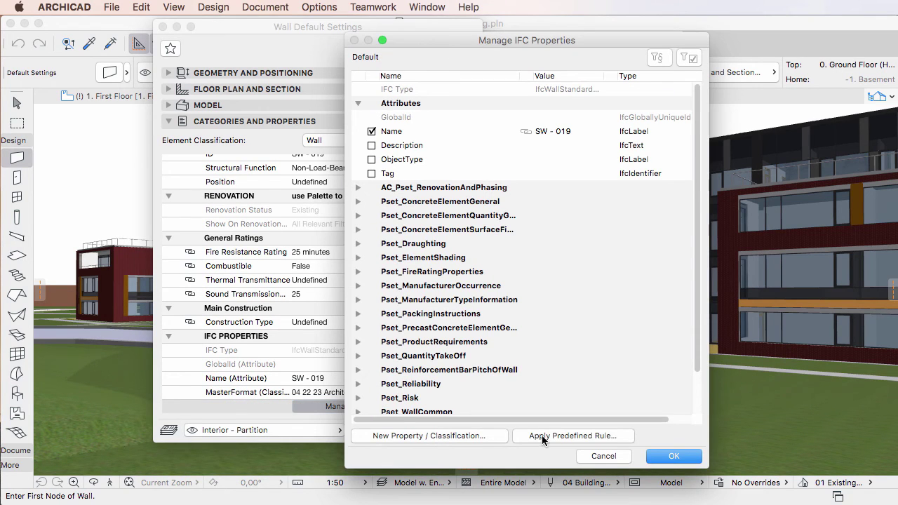
click(541, 436)
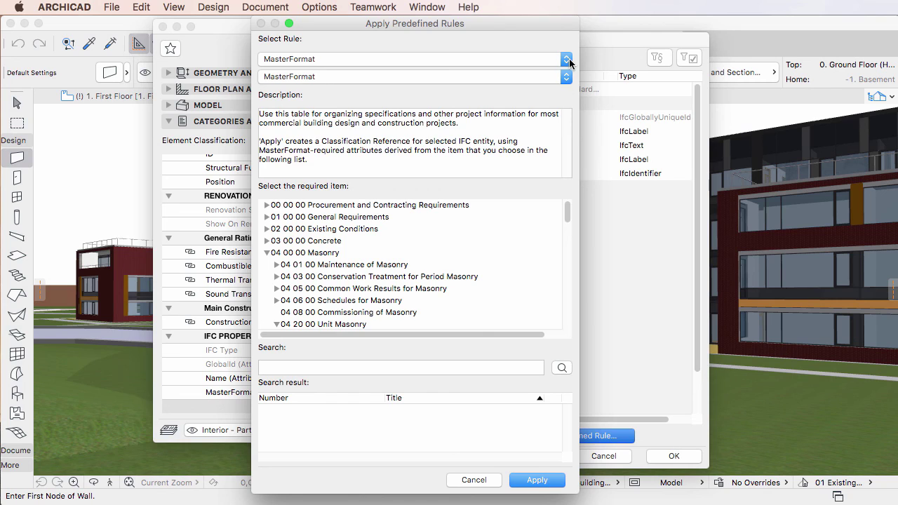
click(569, 64)
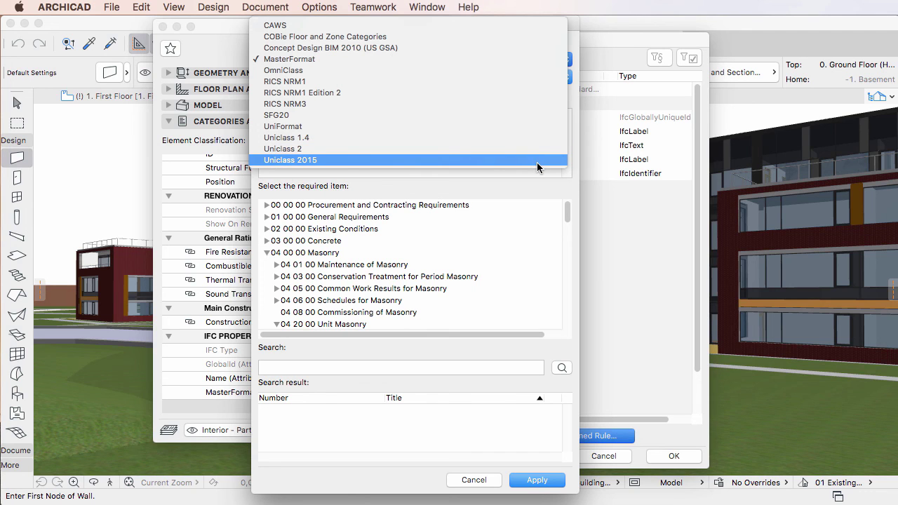
Cancel out of the rules, IFC property manager and wall default settings with Esc.
key(Escape)
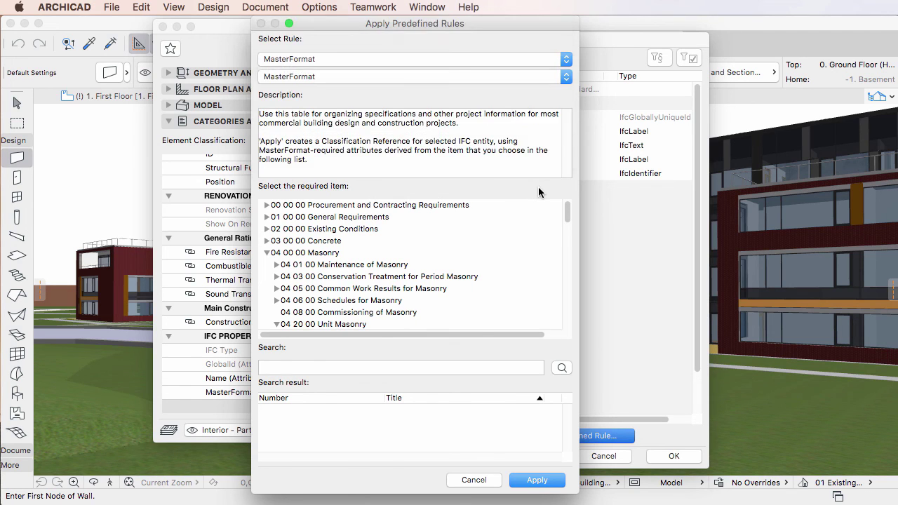
key(Escape)
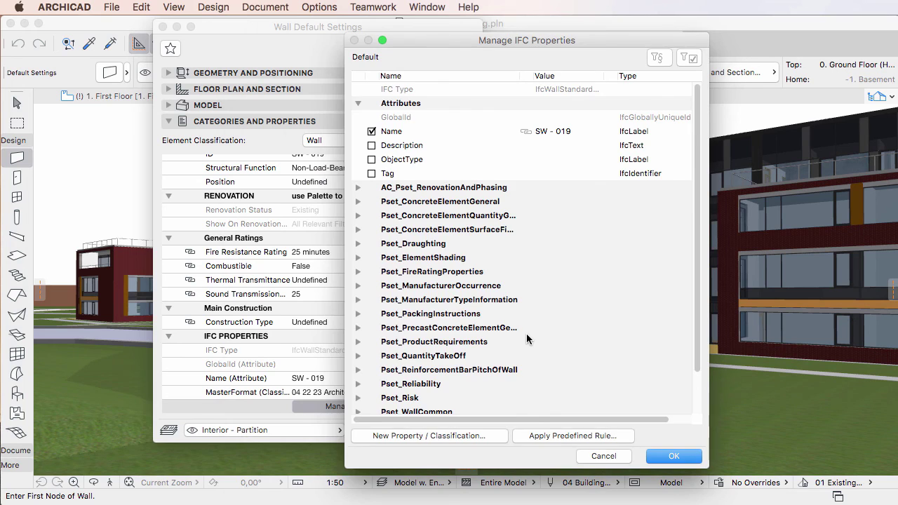
key(Escape)
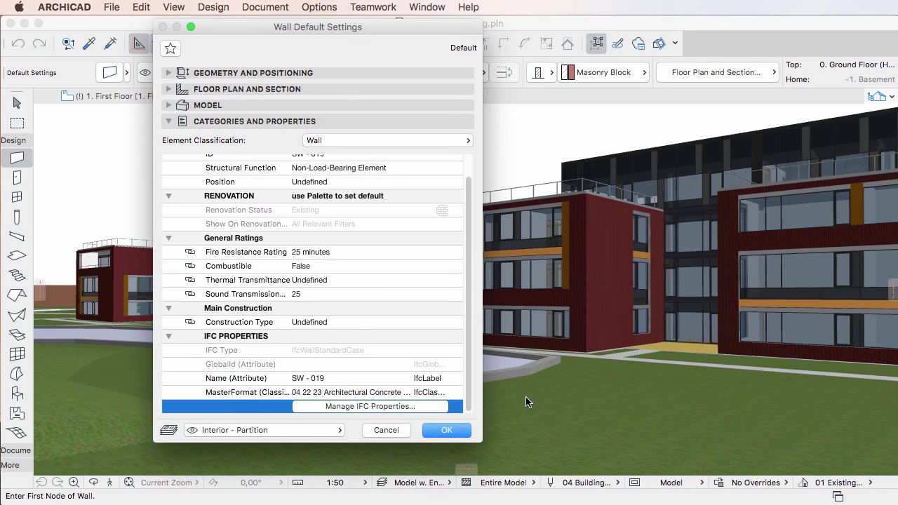
key(Escape)
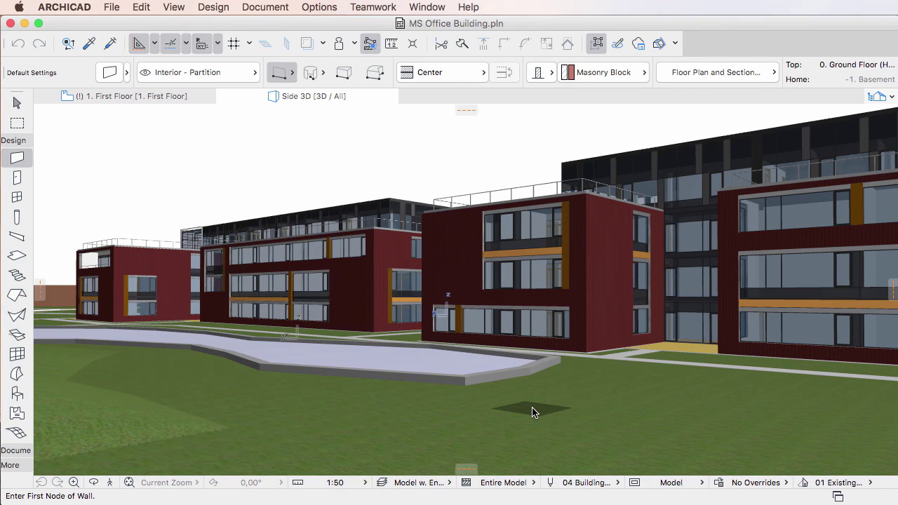